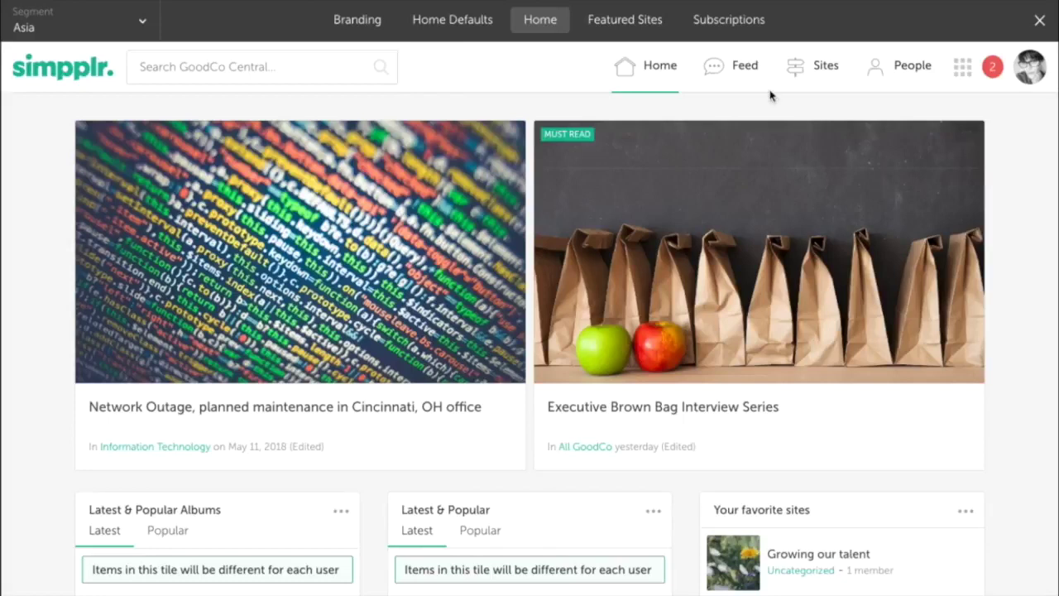
Open the subscriptions and start a new one for a selected audience, with the segment set to Europe
left_click(739, 29)
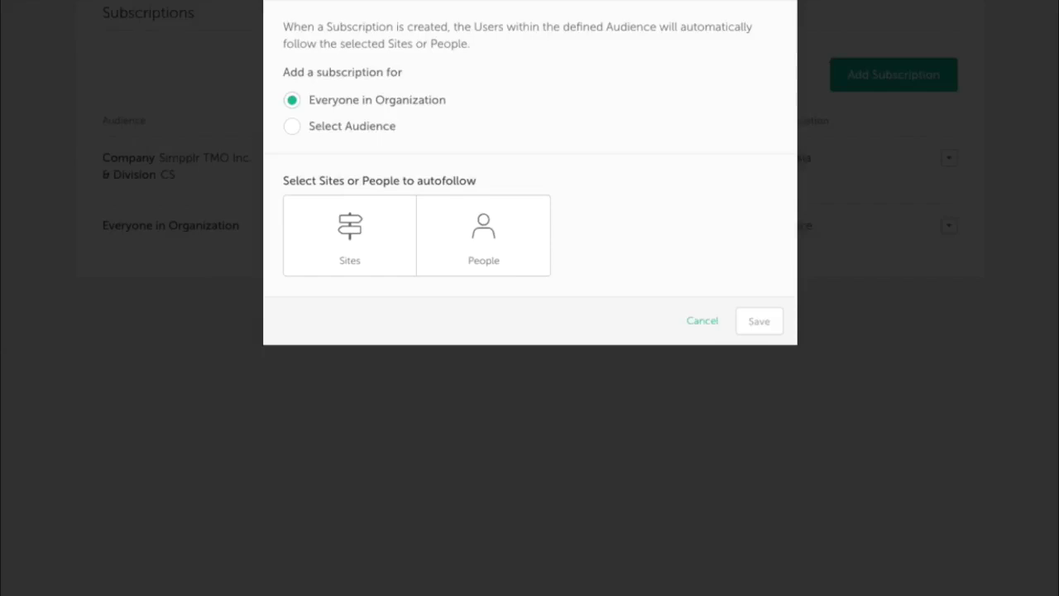
left_click(291, 127)
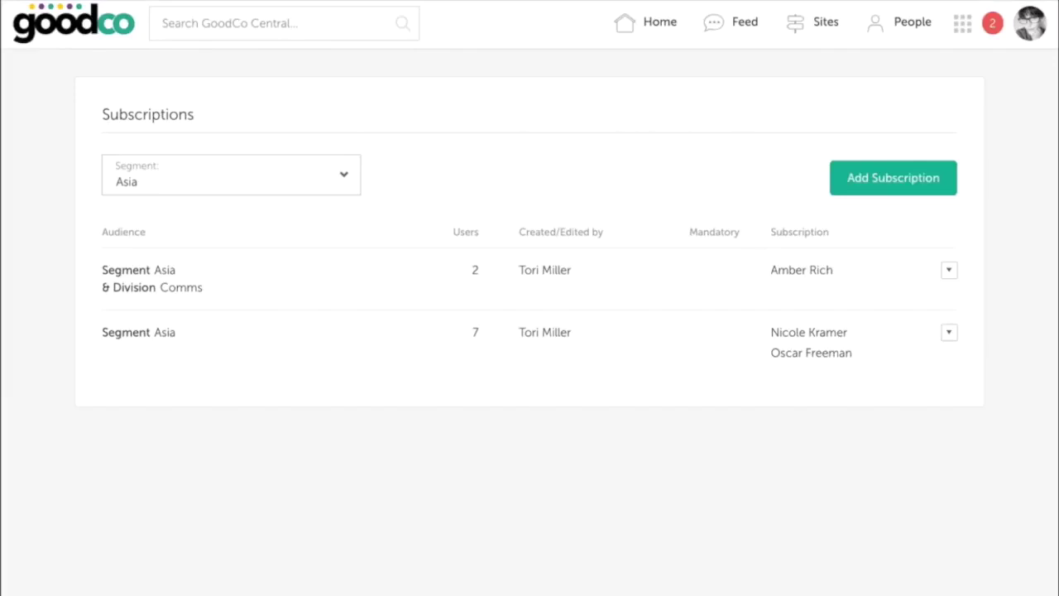
left_click(906, 185)
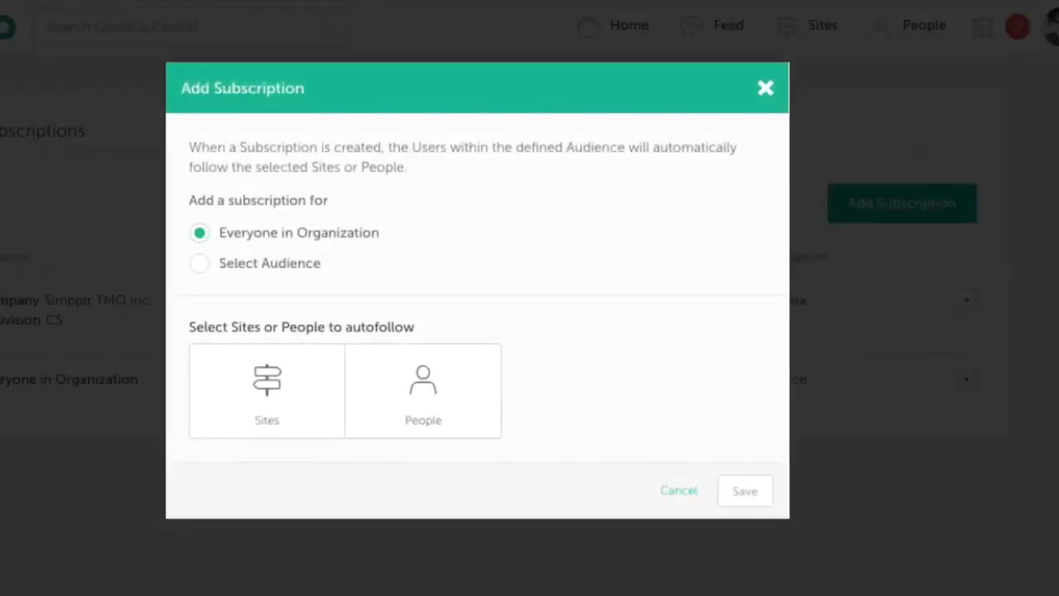
left_click(199, 264)
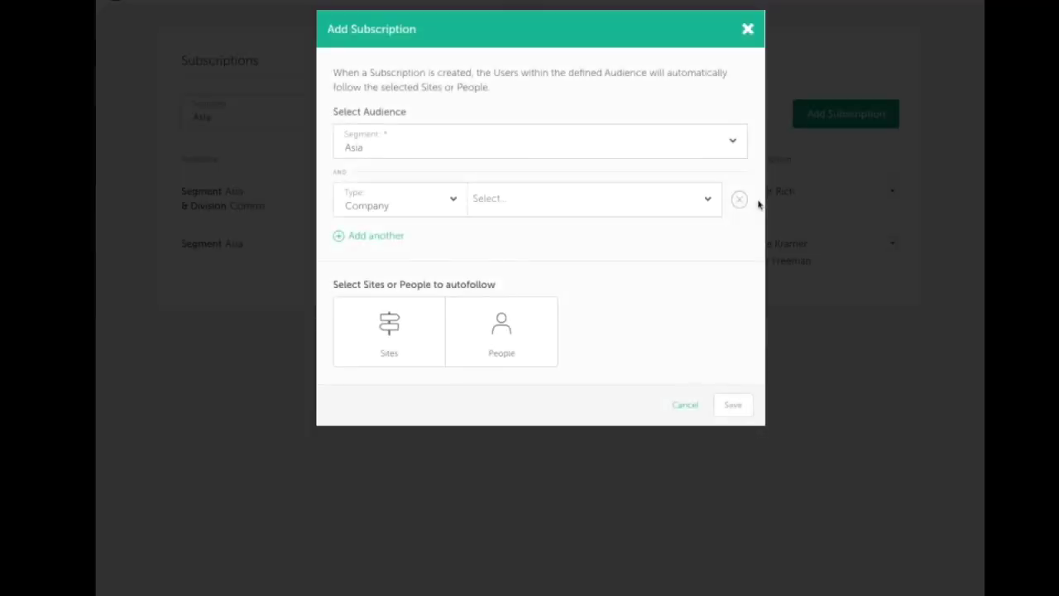
left_click(733, 142)
left_click(670, 213)
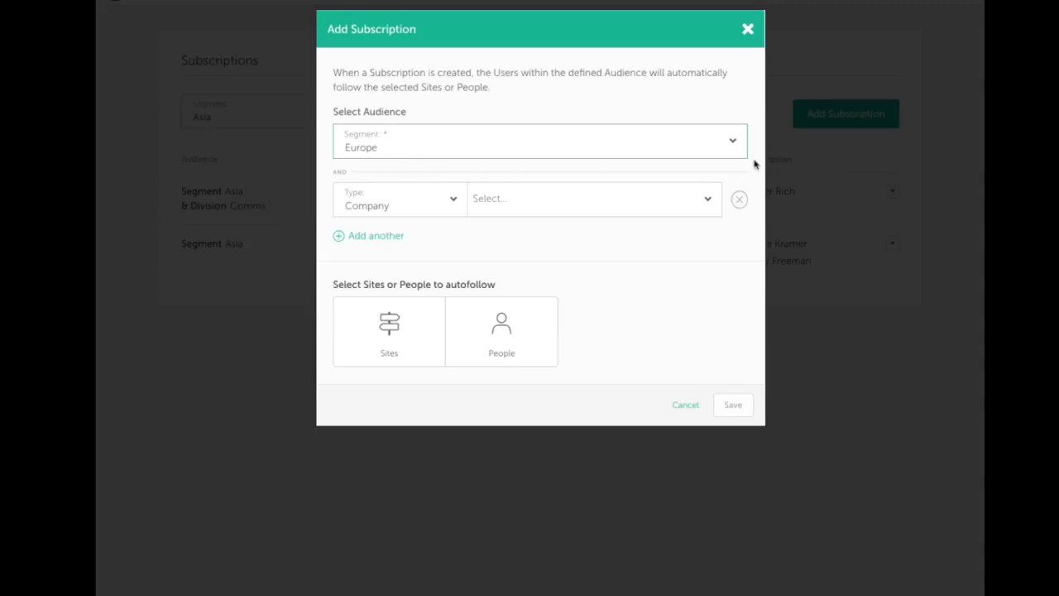
Restrict the subscription audience by country to France and UK
left_click(454, 204)
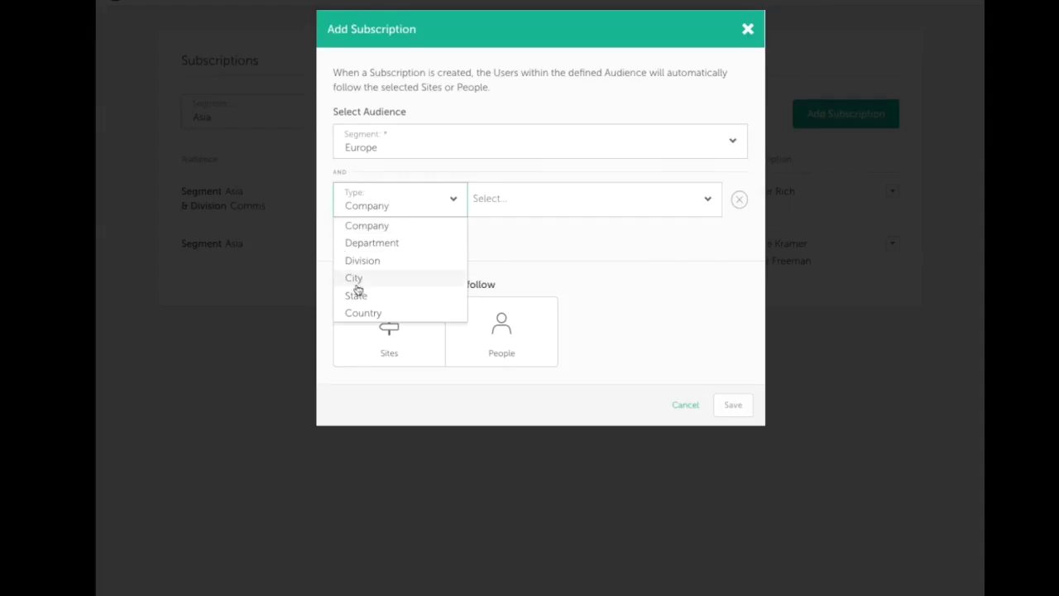
left_click(360, 313)
left_click(520, 201)
left_click(509, 226)
left_click(565, 198)
left_click(547, 224)
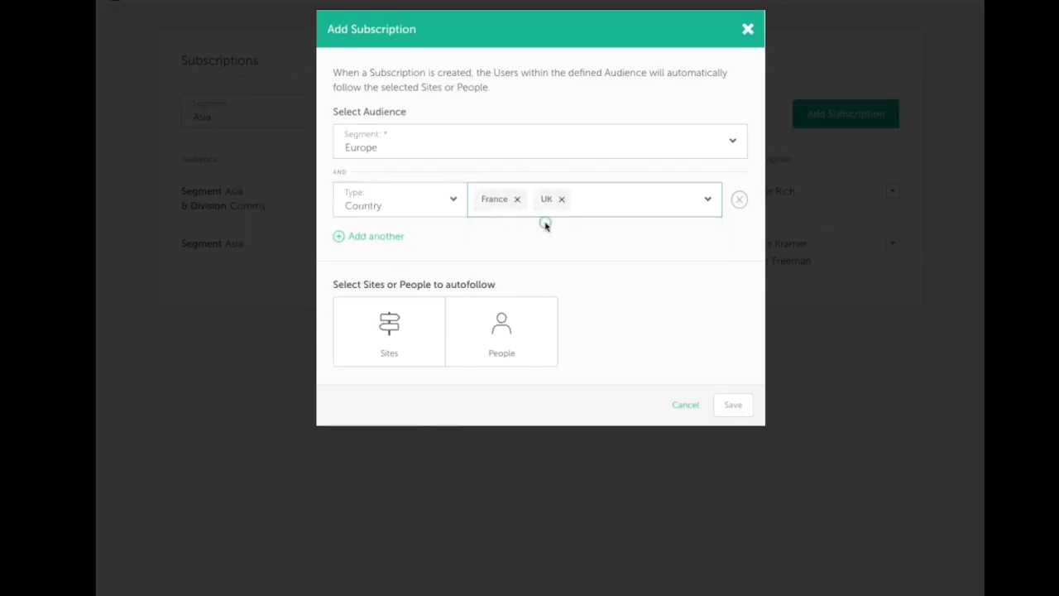
Add a second audience condition limiting the department to Human Resources
left_click(356, 237)
left_click(360, 259)
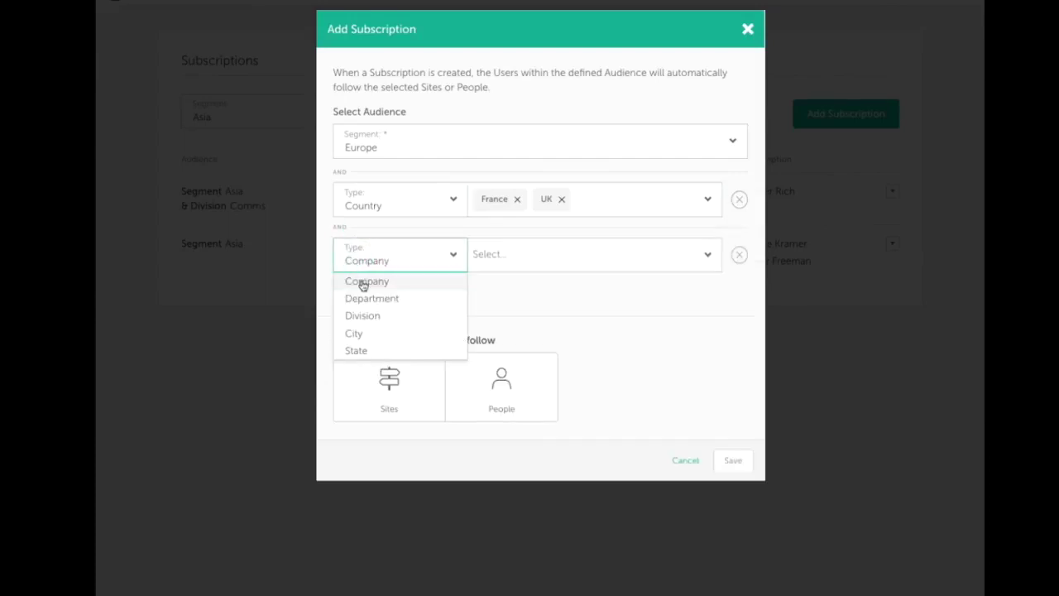
left_click(362, 298)
left_click(494, 256)
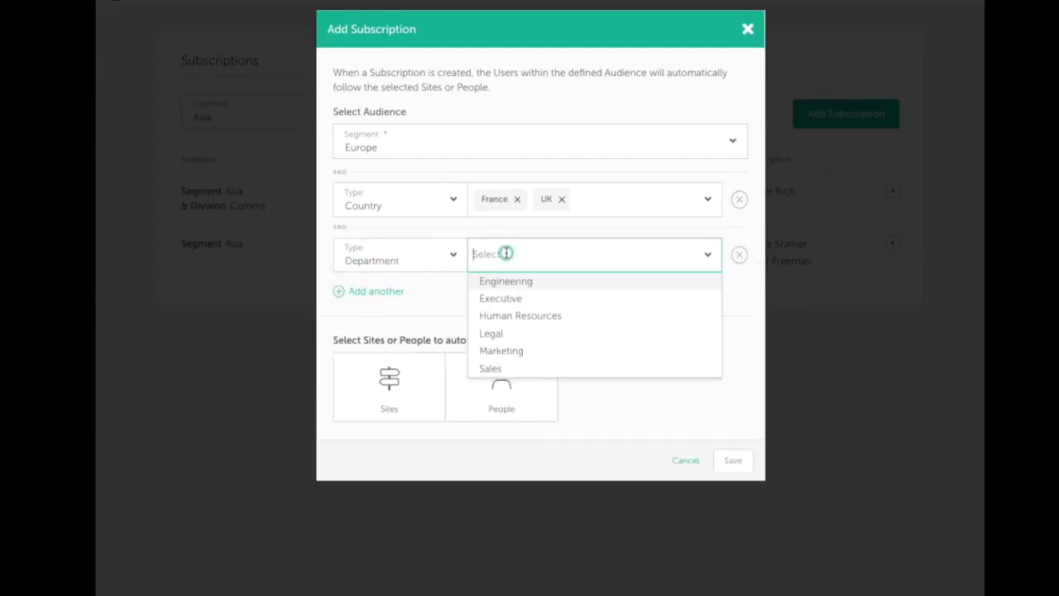
left_click(513, 314)
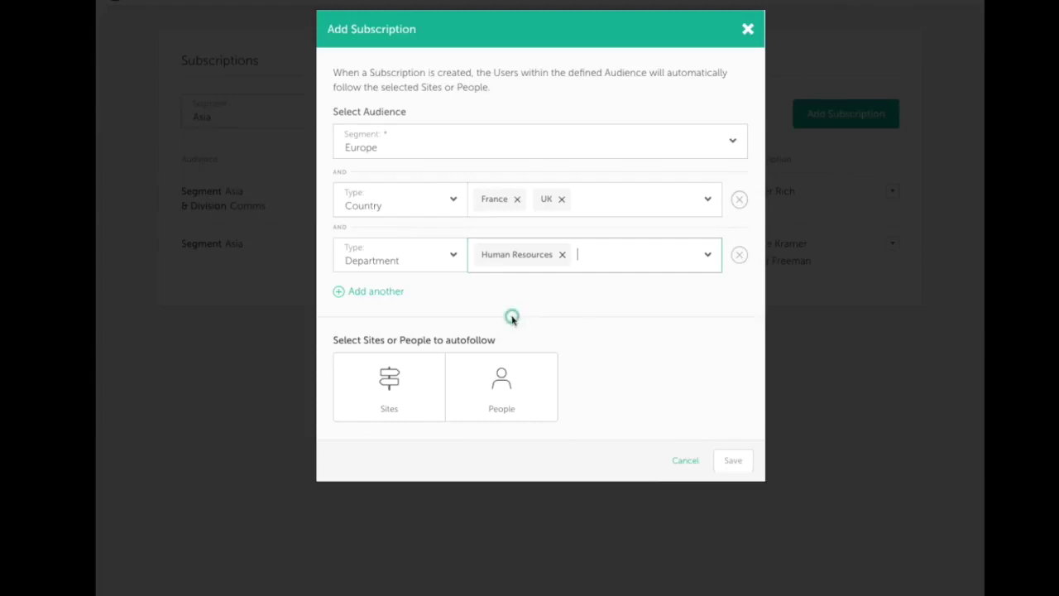
Add a third audience condition limiting the city to London and Paris
left_click(379, 293)
left_click(376, 311)
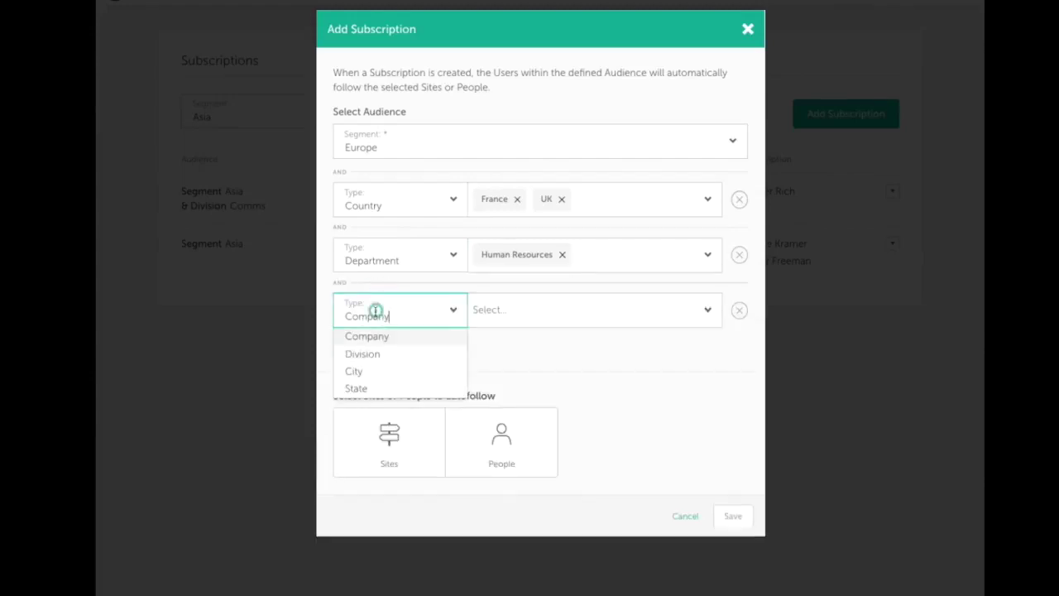
left_click(372, 370)
left_click(494, 309)
left_click(495, 338)
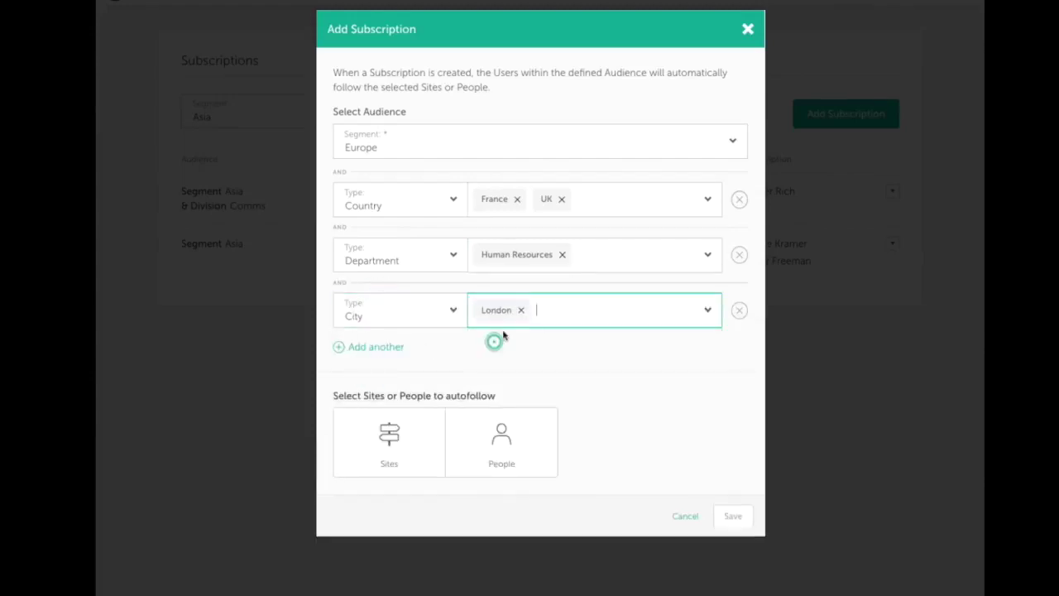
left_click(555, 309)
left_click(536, 338)
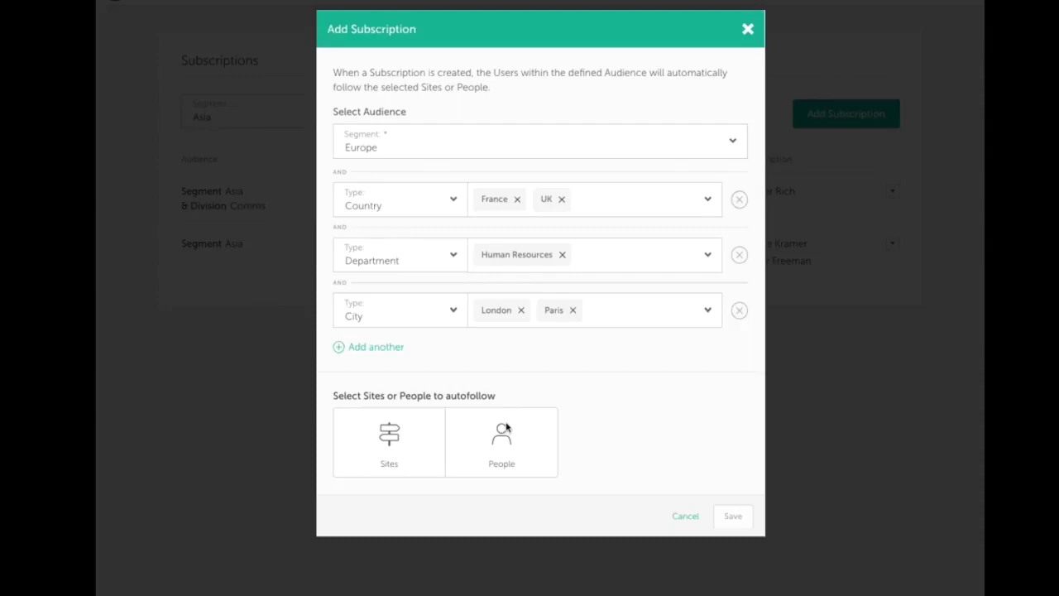
Set the subscription to autofollow people, add the two colleagues by name, and save it
left_click(501, 430)
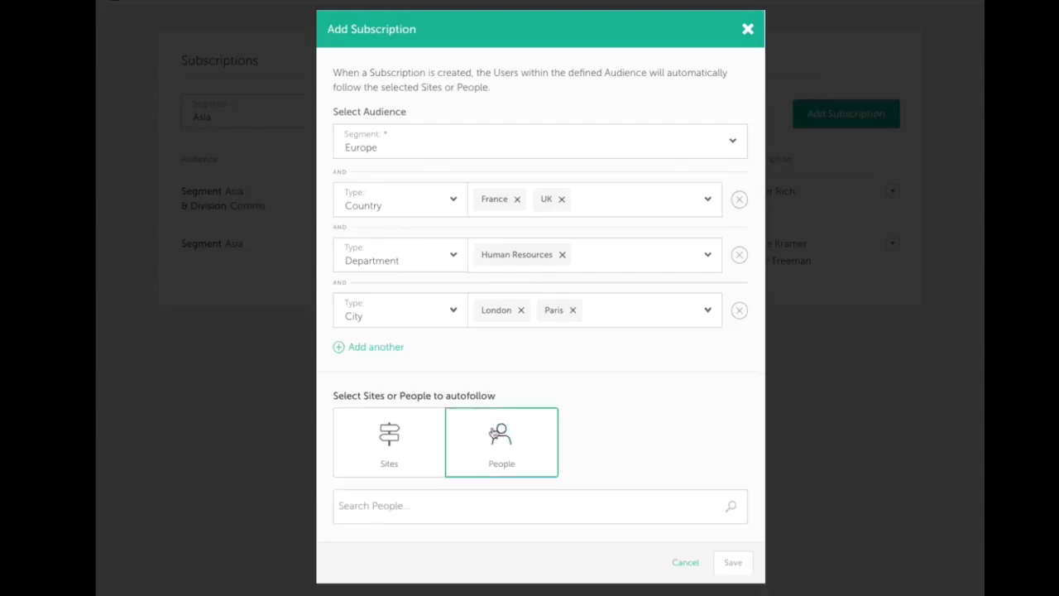
left_click(477, 509)
type("Oscar")
left_click(439, 538)
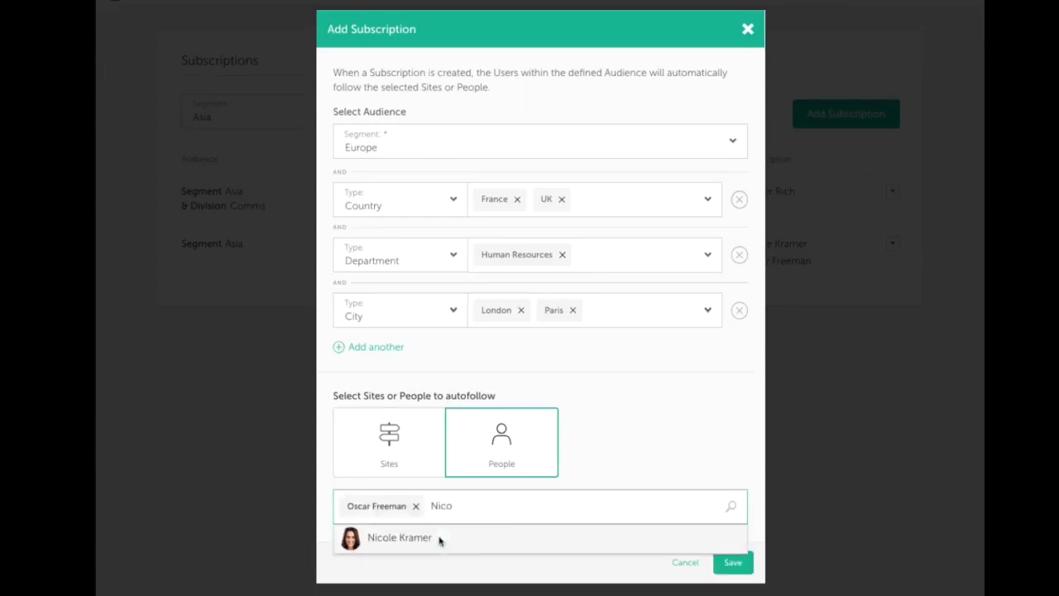
left_click(439, 539)
left_click(733, 562)
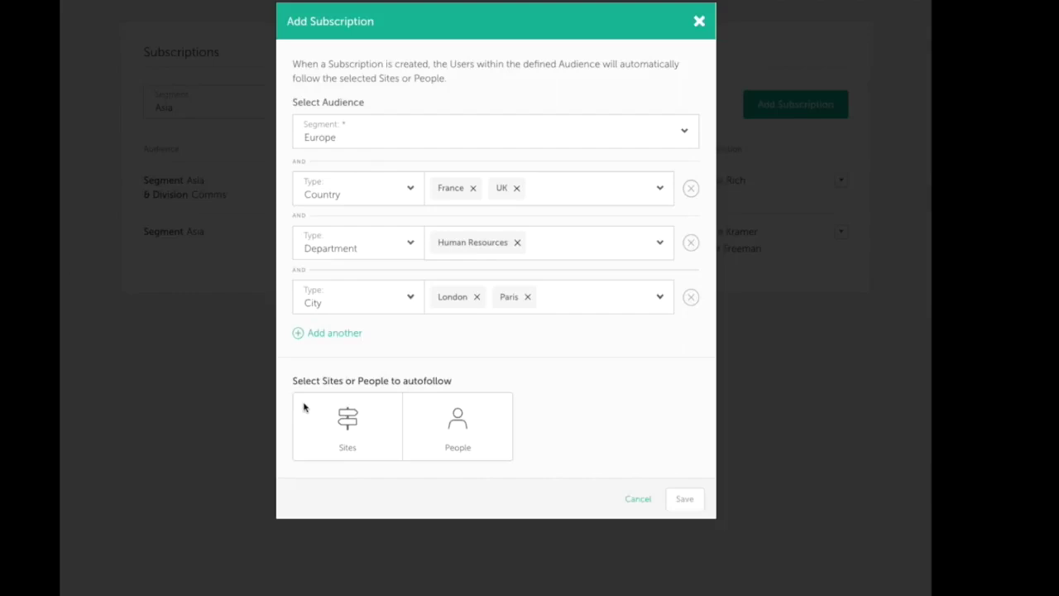
Set the audience to autofollow the HR Europe site, make the subscription mandatory, and save it
left_click(341, 447)
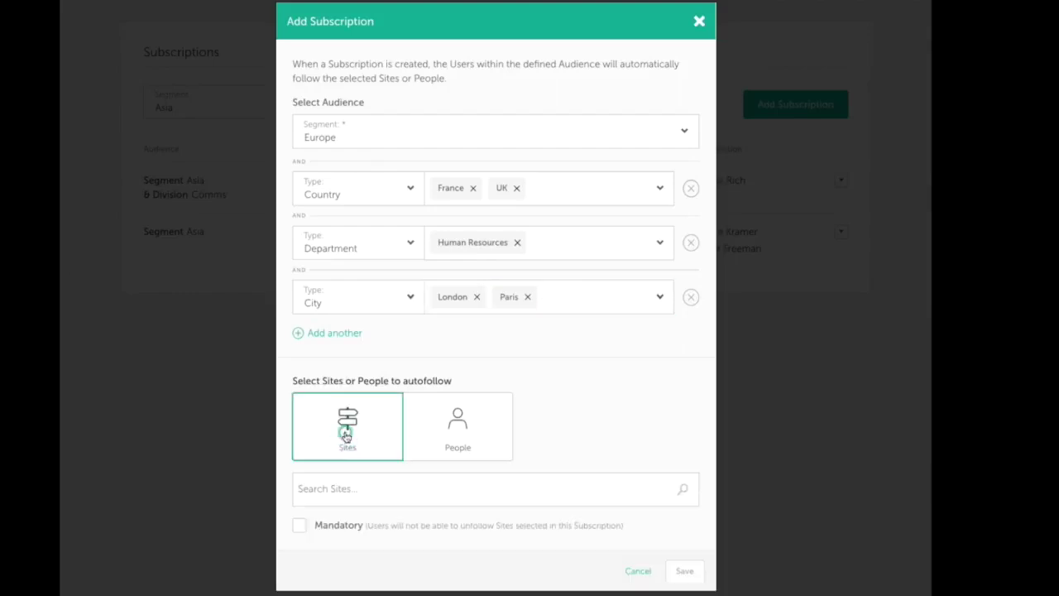
left_click(333, 490)
type("H")
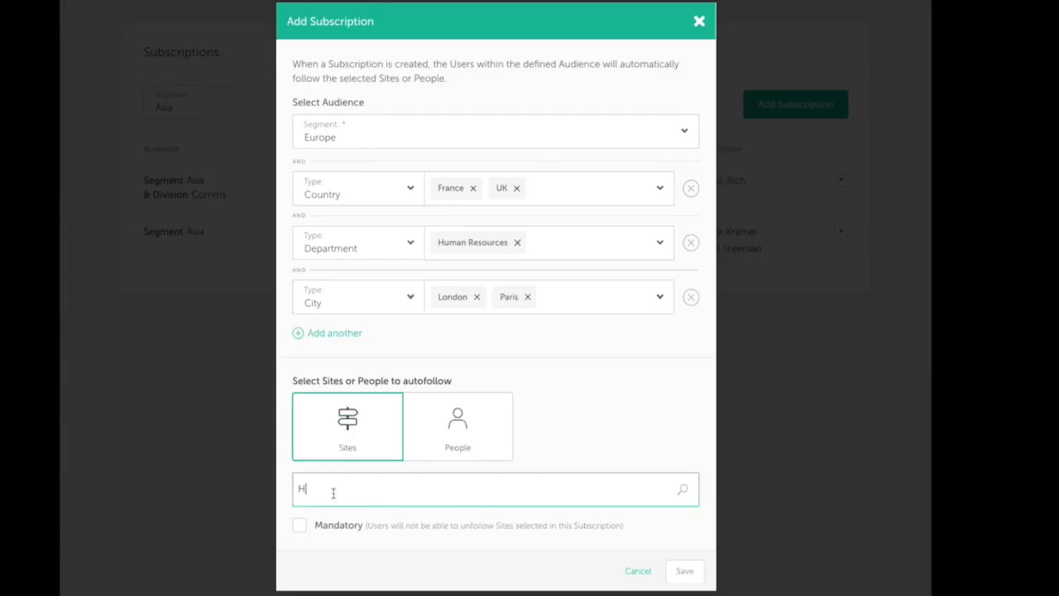
type("R E")
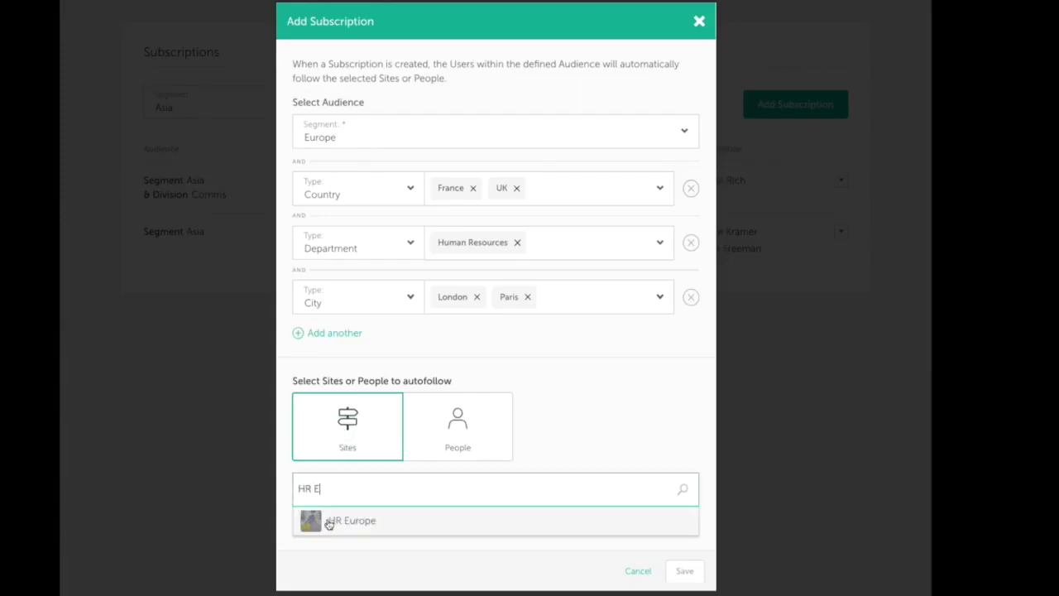
left_click(331, 519)
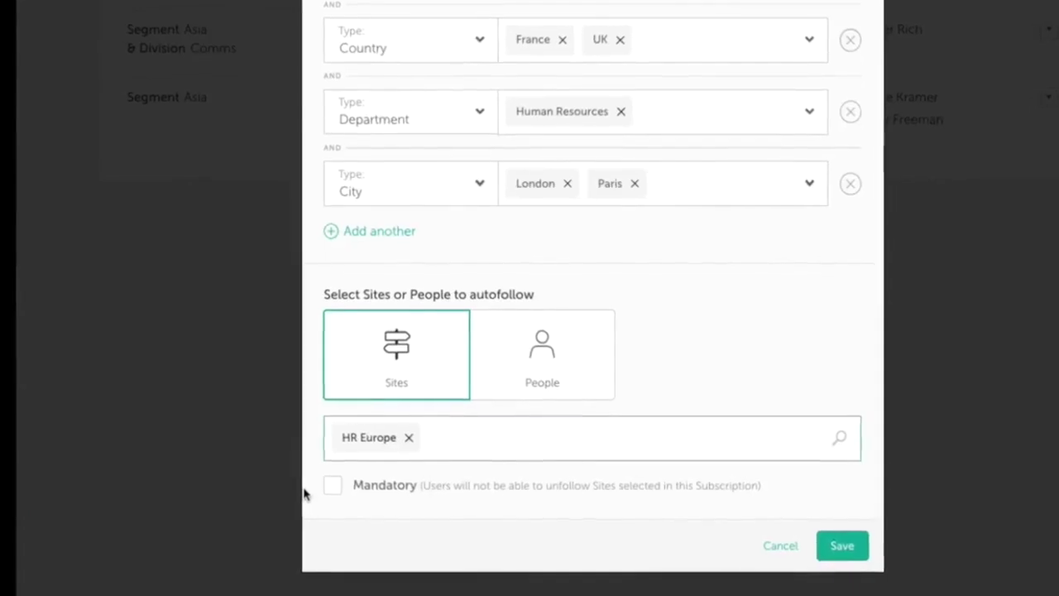
left_click(337, 484)
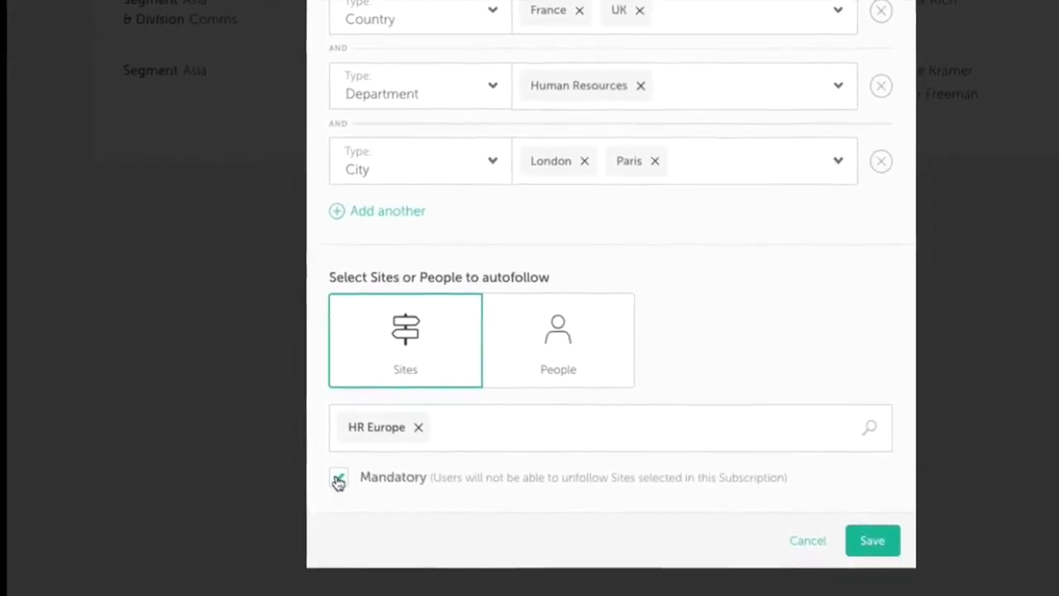
left_click(902, 541)
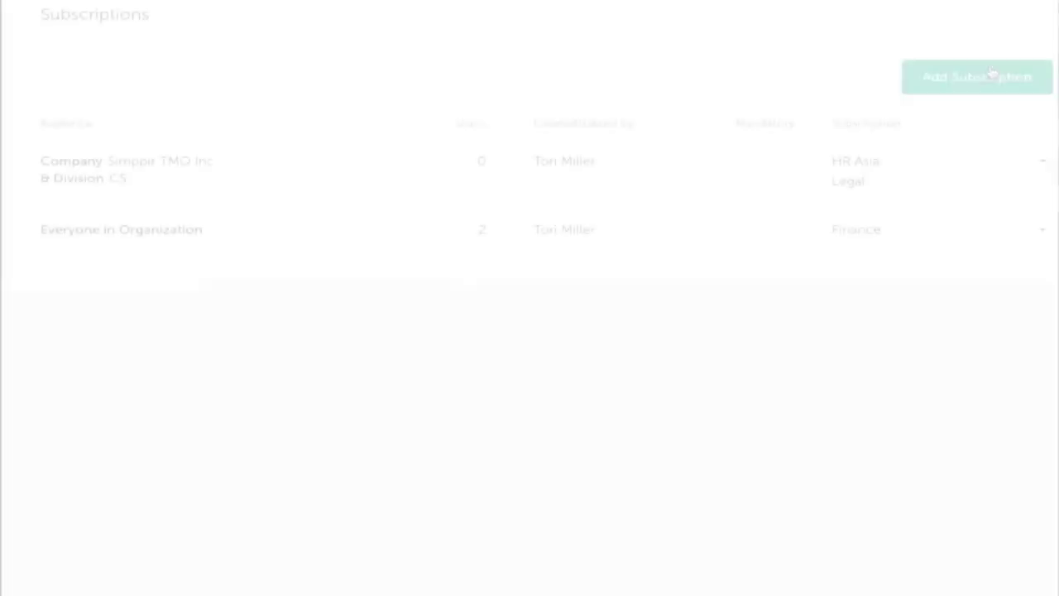
Start a subscription for everyone in the organization and add the unlisted NY Hiking site to autofollow
left_click(1006, 71)
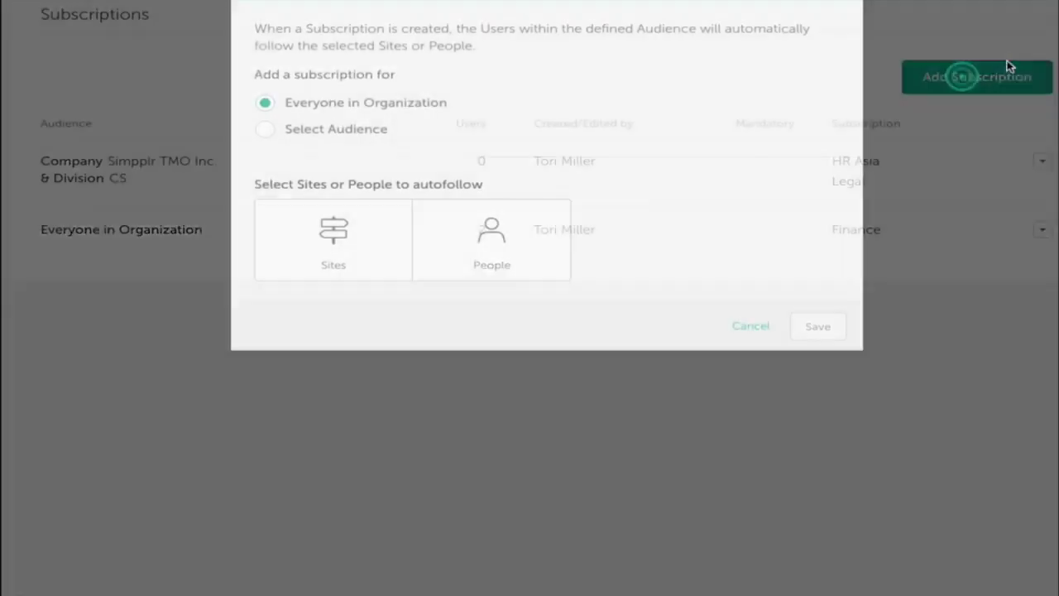
left_click(337, 262)
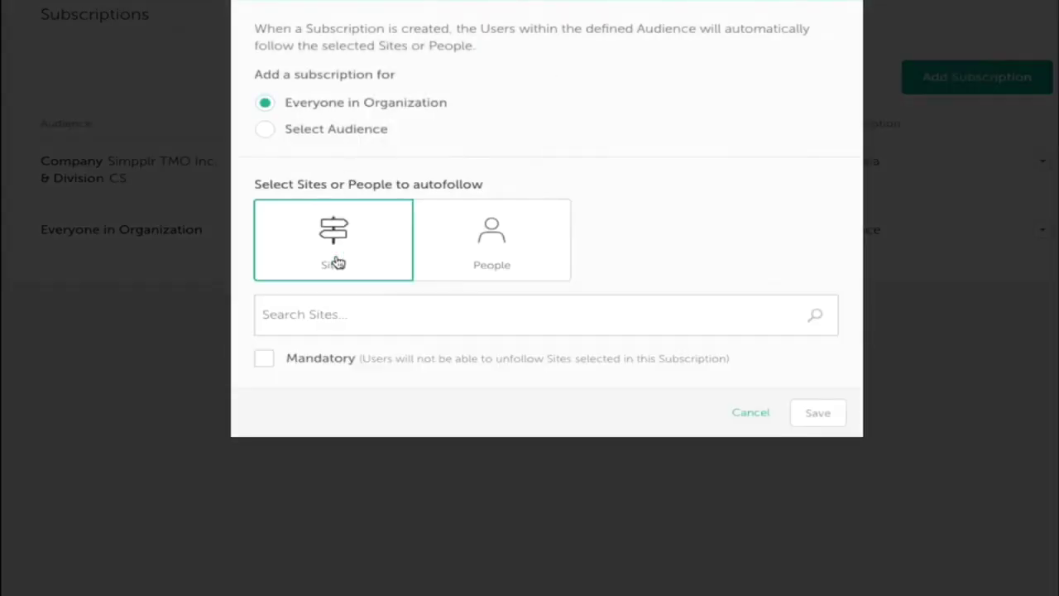
left_click(344, 317)
type("NY")
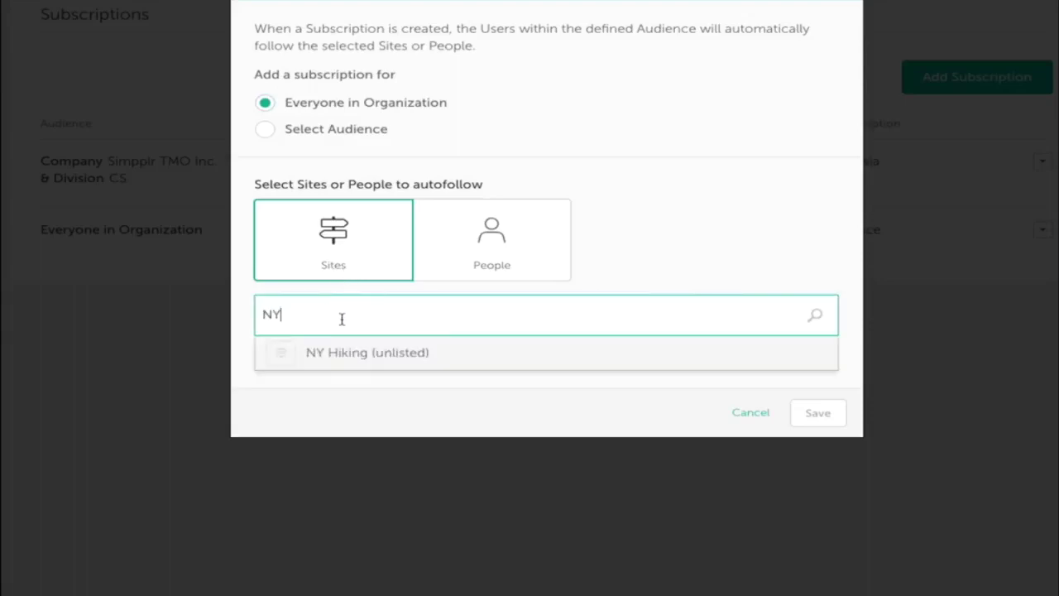
left_click(349, 355)
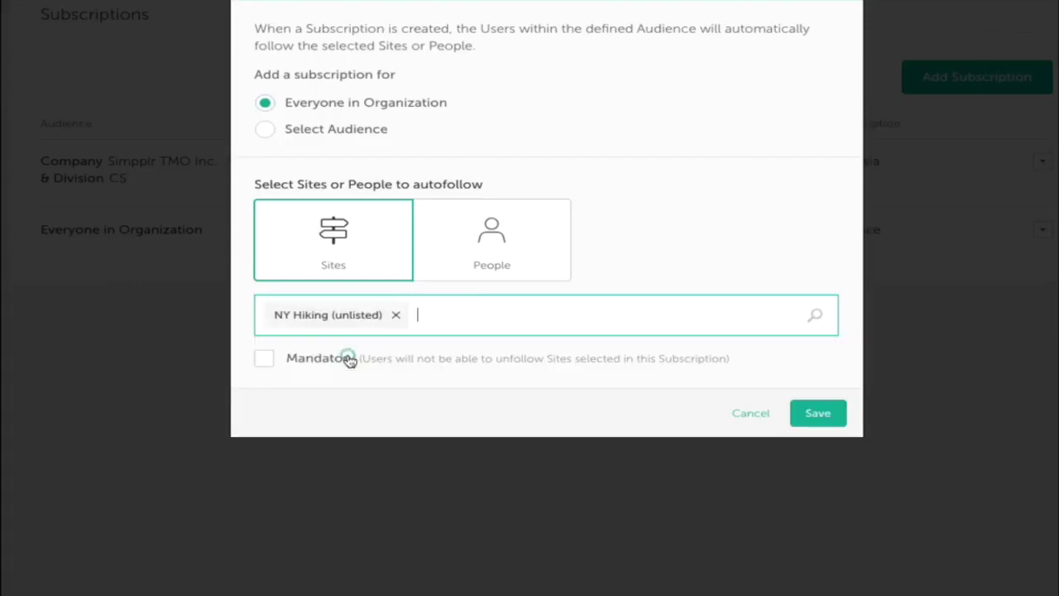
Remove the NY Hiking site from the subscription and search the sites for "Cust"
left_click(396, 317)
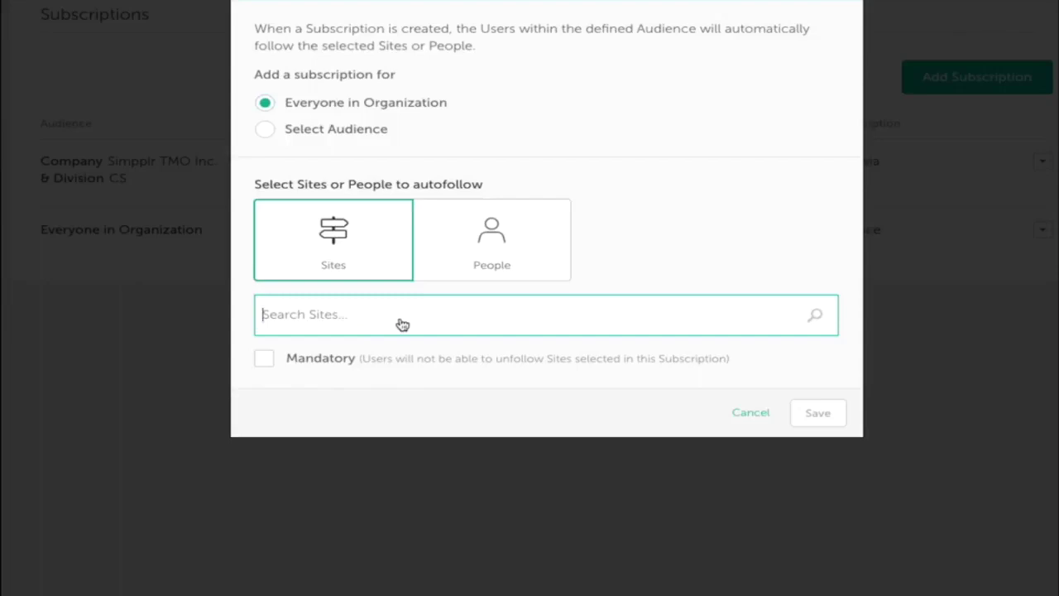
type("Cust")
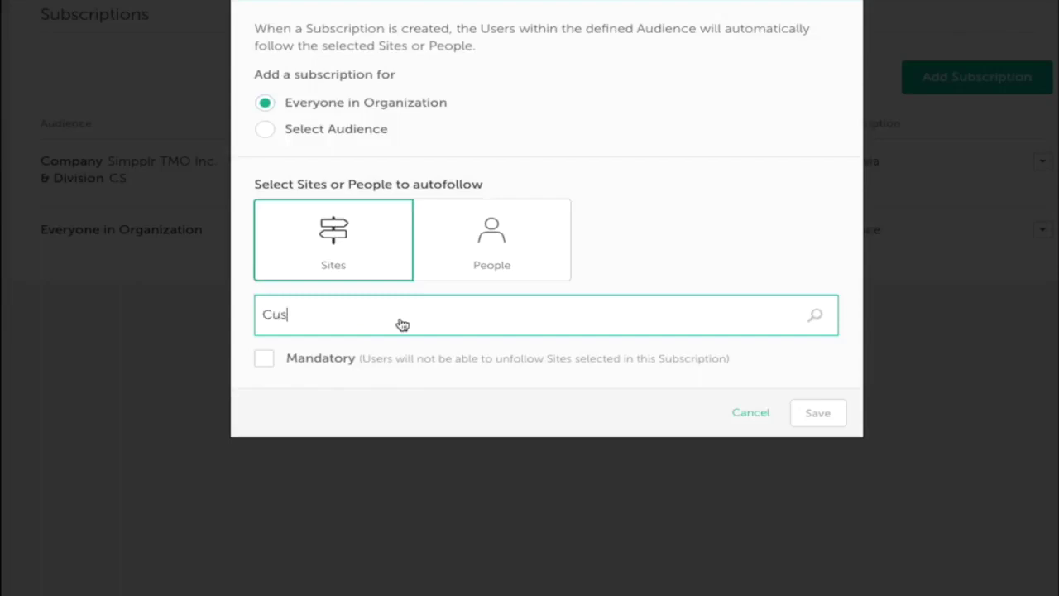